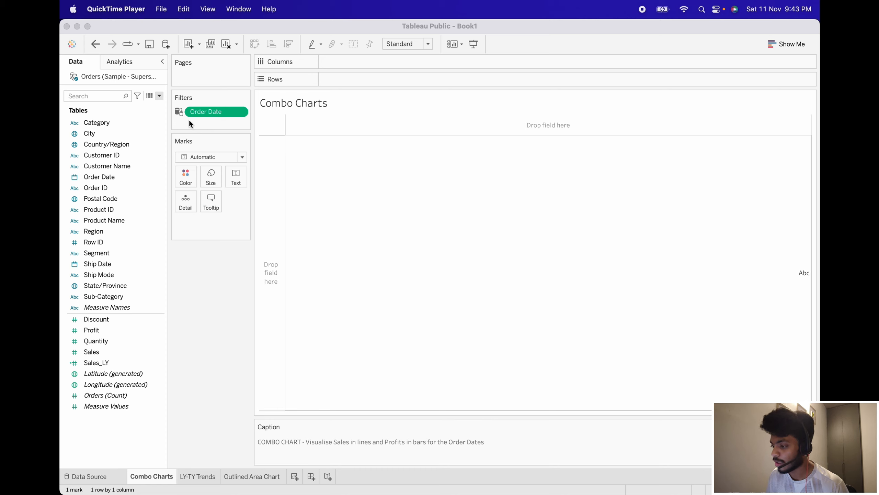
# - Add Order Date to Columns on the Combo Charts sheet and set it to Exact Date
pyautogui.click(209, 116)
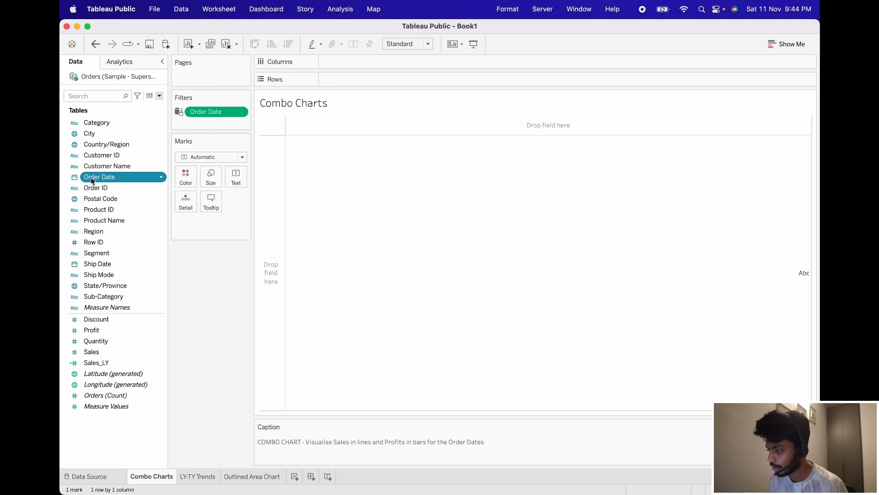
pyautogui.moveTo(90, 176); pyautogui.dragTo(364, 62)
pyautogui.rightClick(349, 64)
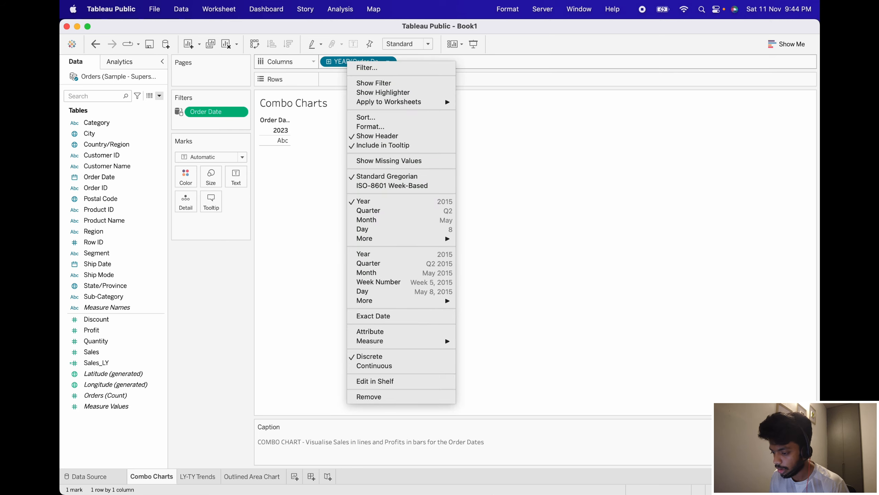
pyautogui.click(396, 315)
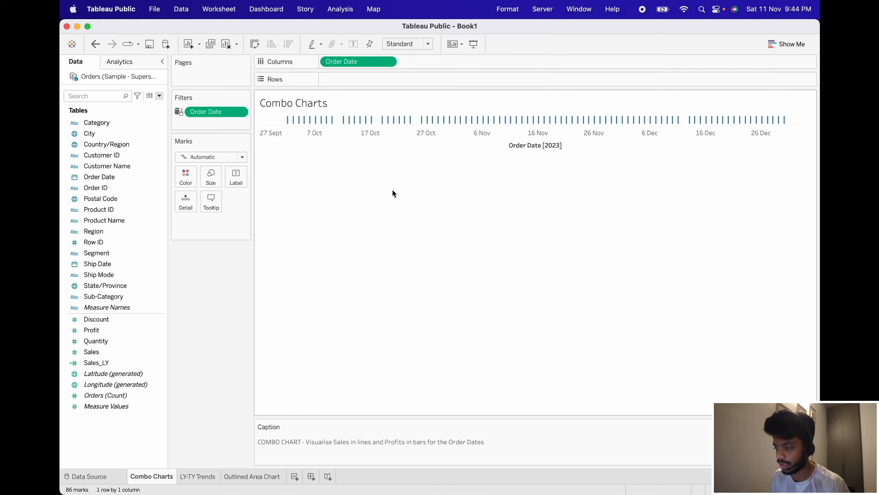
# - Add the Sales and Profit measures to Rows to plot both against Order Date
pyautogui.click(122, 353)
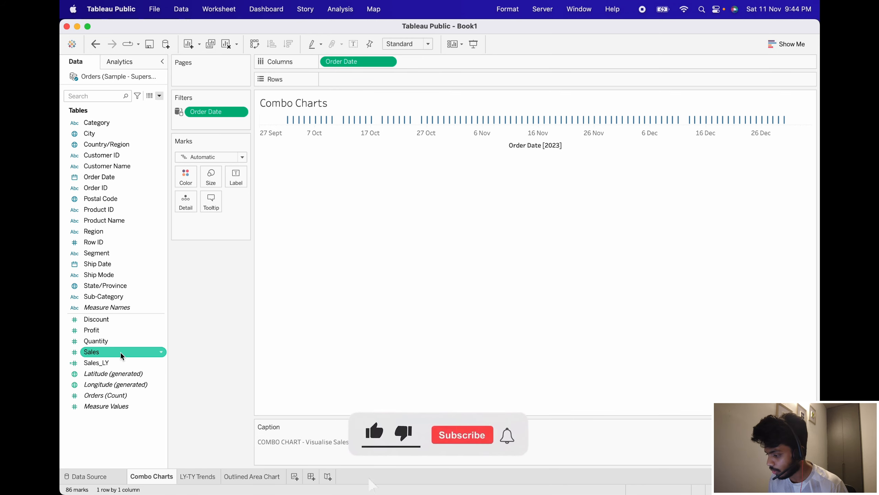
pyautogui.doubleClick(97, 353)
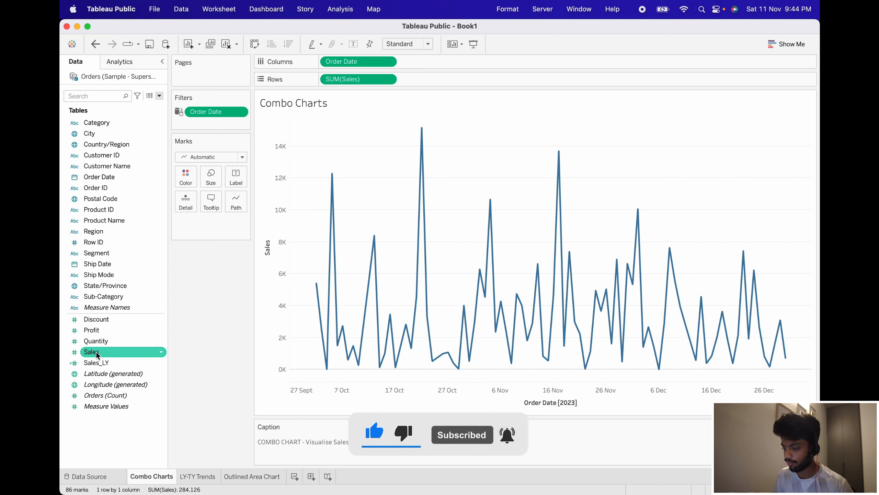
pyautogui.click(98, 329)
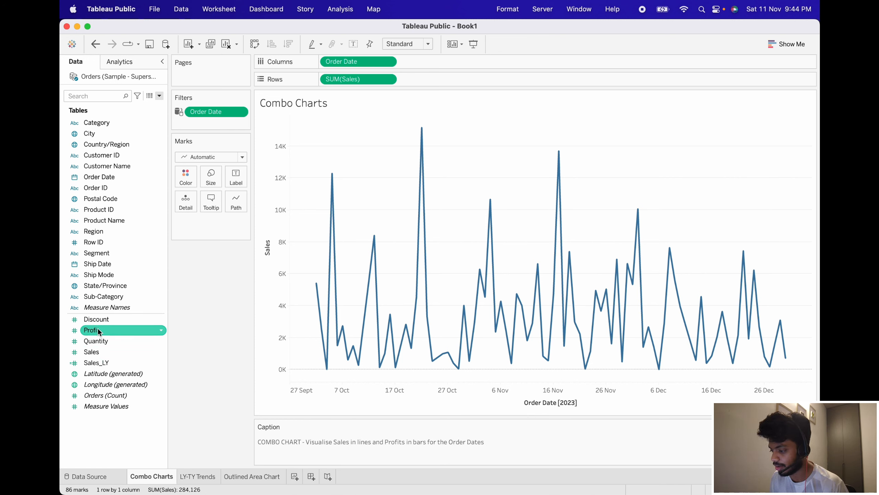
pyautogui.doubleClick(97, 329)
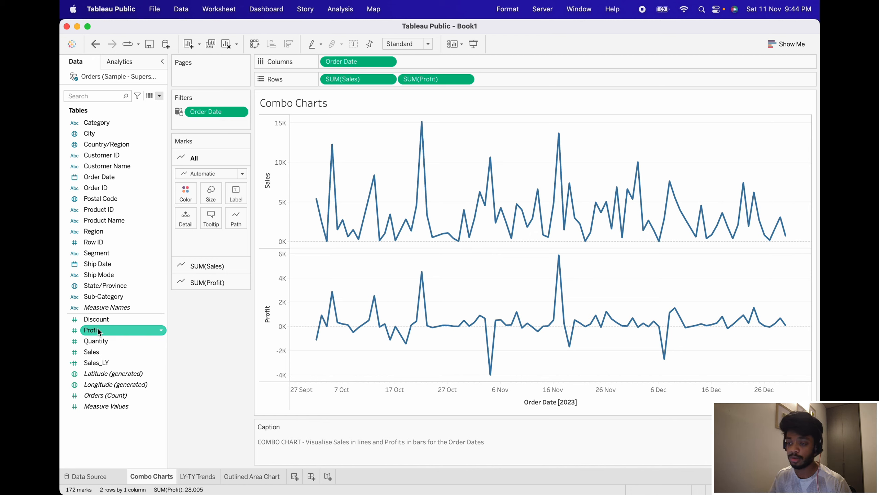
# - Change the mark type of SUM(Profit) to Bar
pyautogui.click(207, 282)
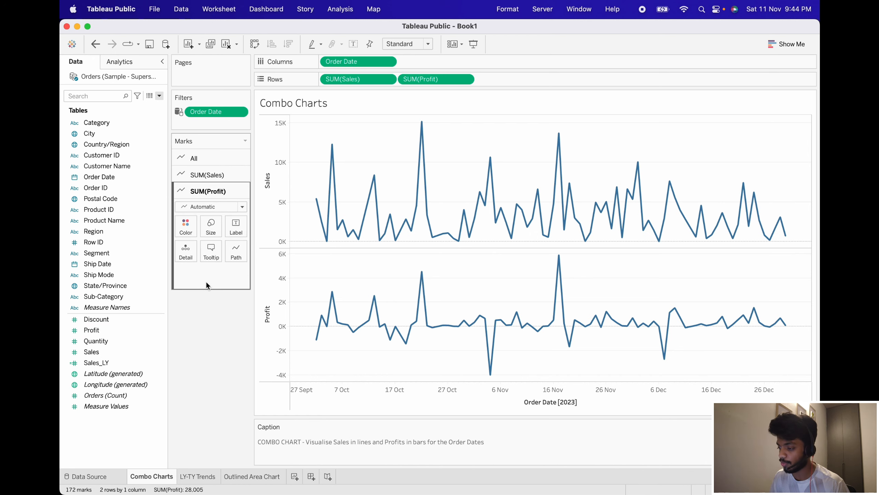
pyautogui.click(229, 207)
pyautogui.click(189, 230)
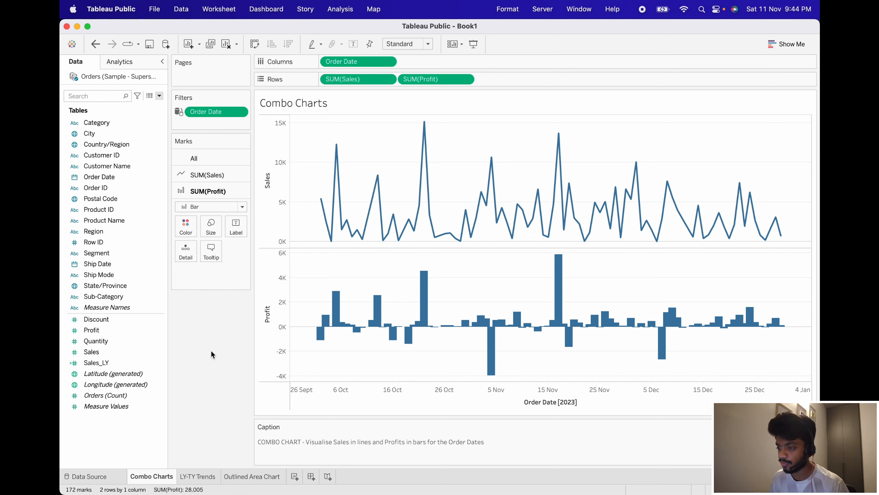
# - Combine SUM(Profit) with SUM(Sales) as a dual axis and synchronize the two axes
pyautogui.rightClick(442, 80)
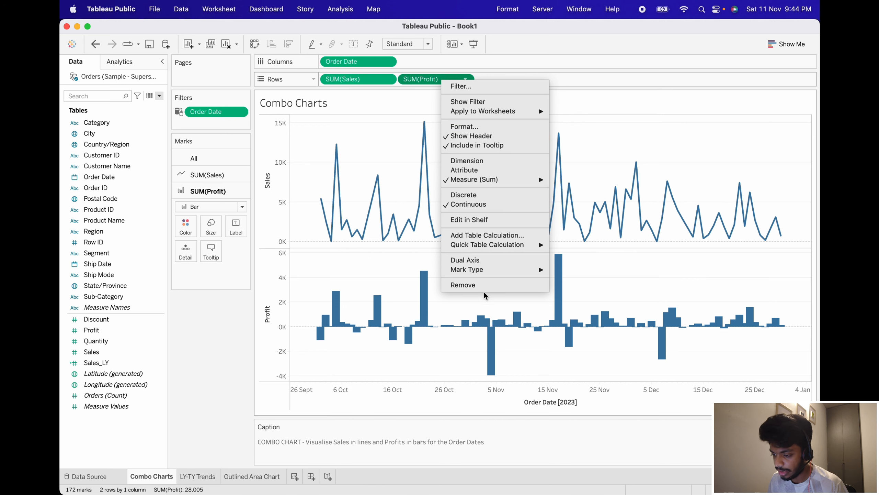
pyautogui.click(470, 260)
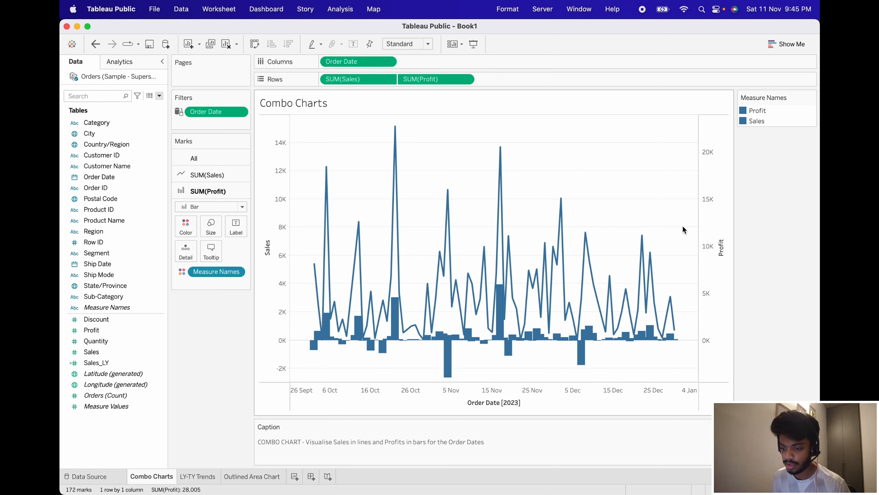
pyautogui.rightClick(709, 222)
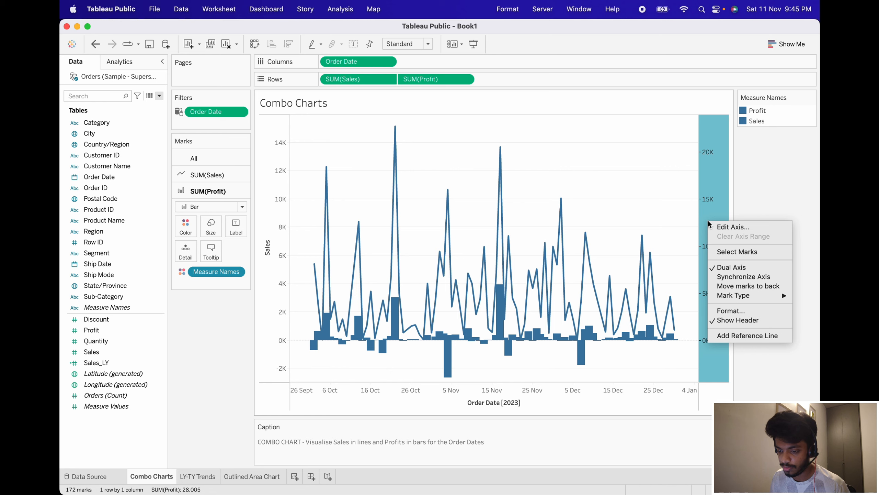
pyautogui.click(738, 276)
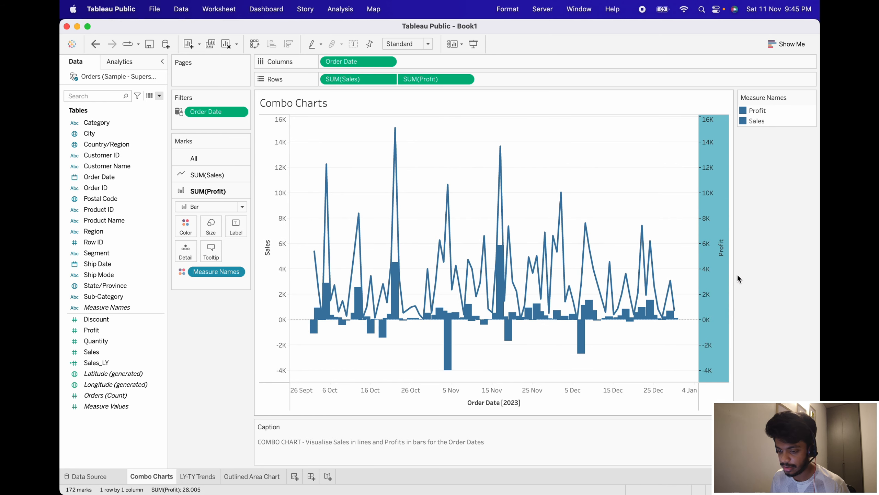
# - Hide the header of the secondary Profit axis in the combo chart
pyautogui.click(270, 280)
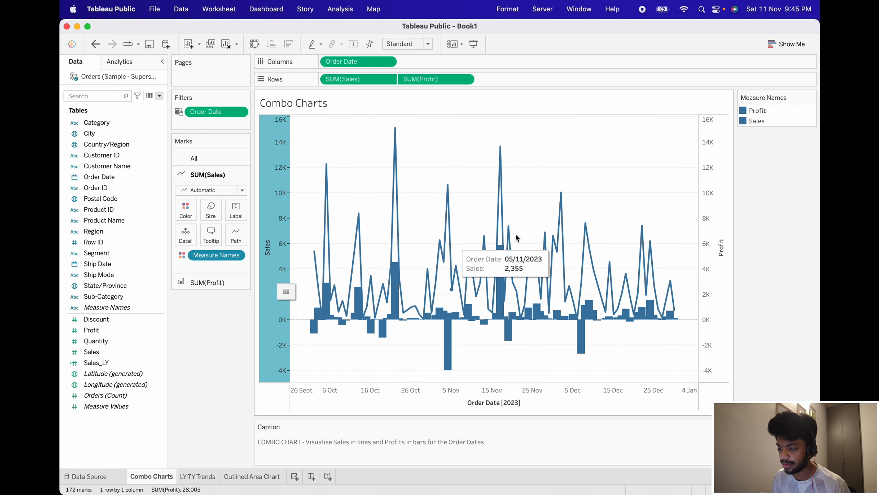
pyautogui.click(716, 216)
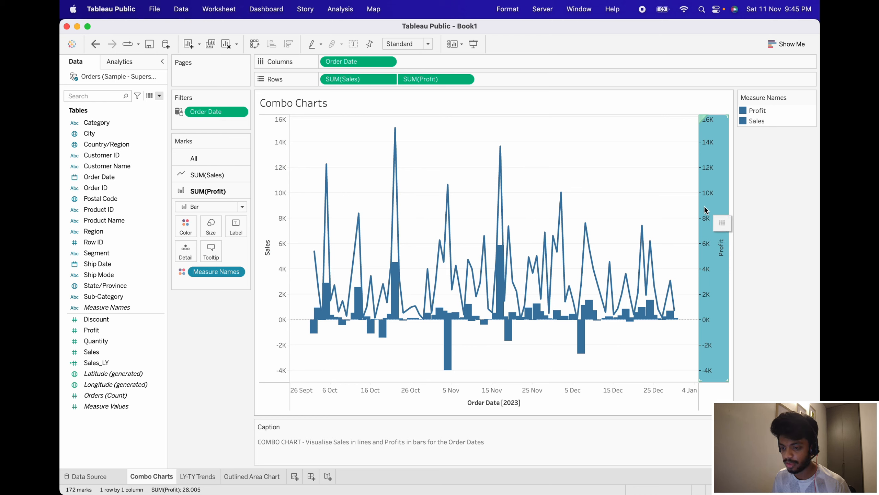
pyautogui.rightClick(704, 210)
pyautogui.click(730, 303)
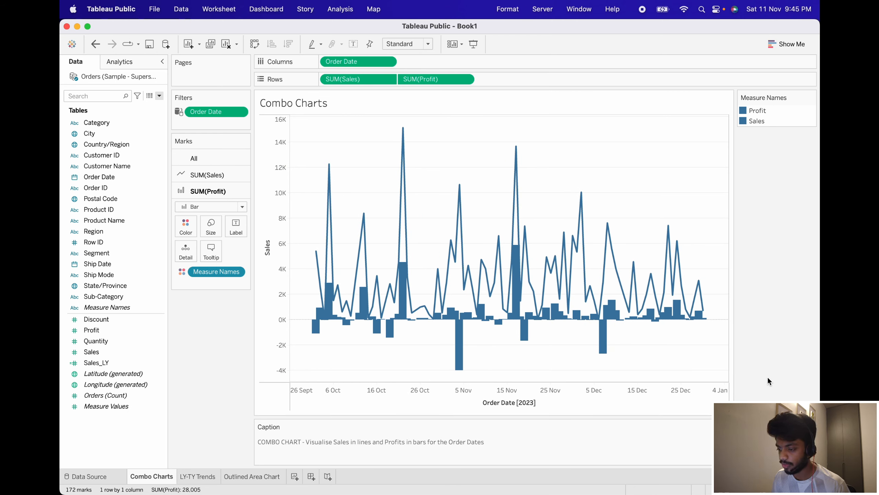
# - Color the Profit bars by SUM(Profit), then edit the color expression to SUM([Profit])>0
pyautogui.moveTo(663, 314)
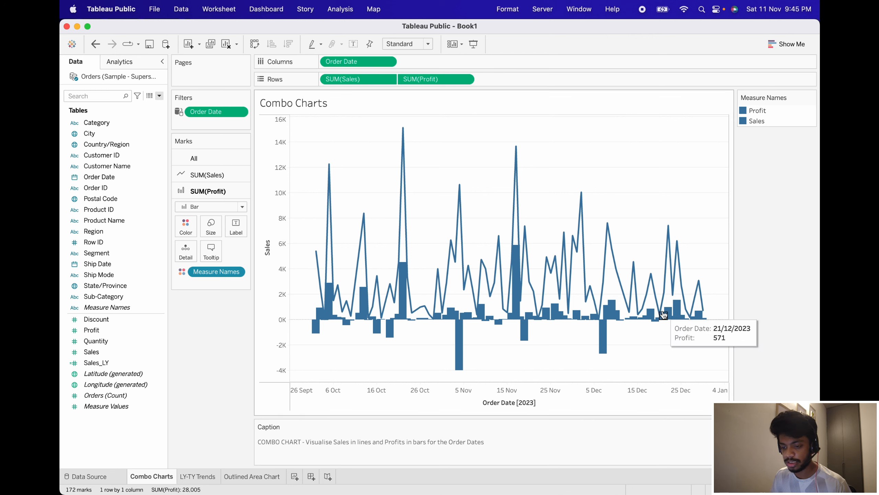
pyautogui.moveTo(360, 227)
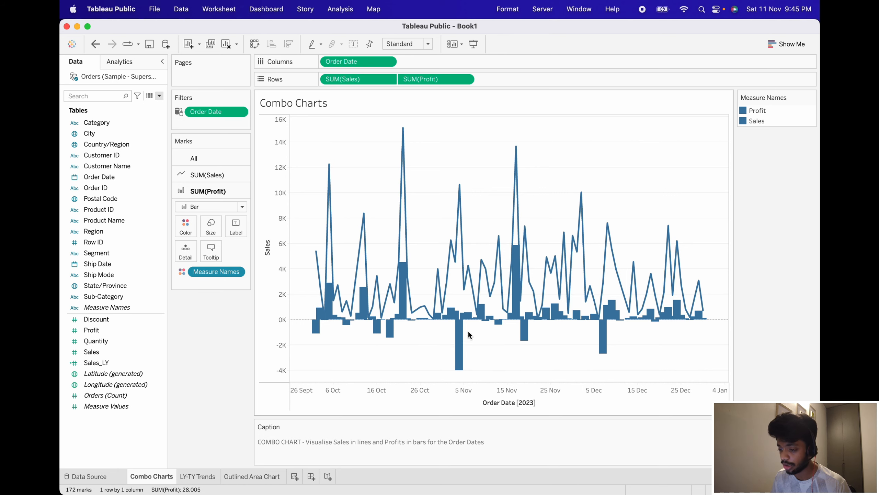
pyautogui.moveTo(464, 342)
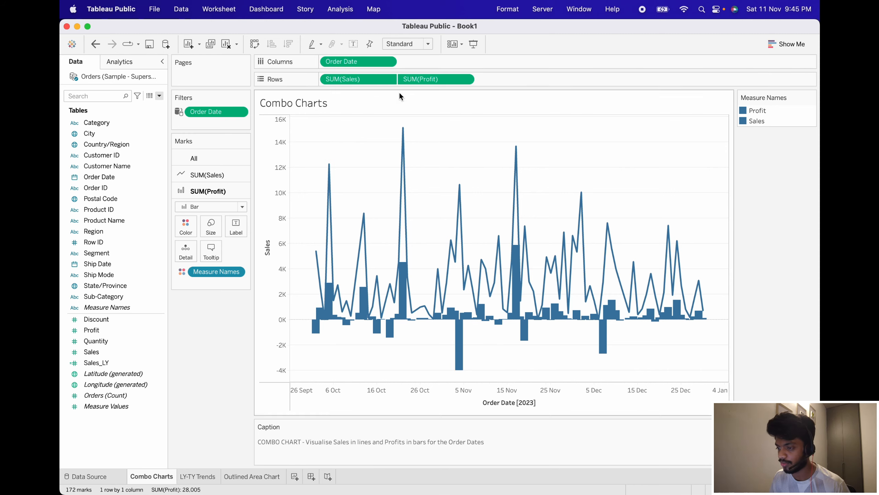
pyautogui.moveTo(440, 78); pyautogui.dragTo(186, 228)
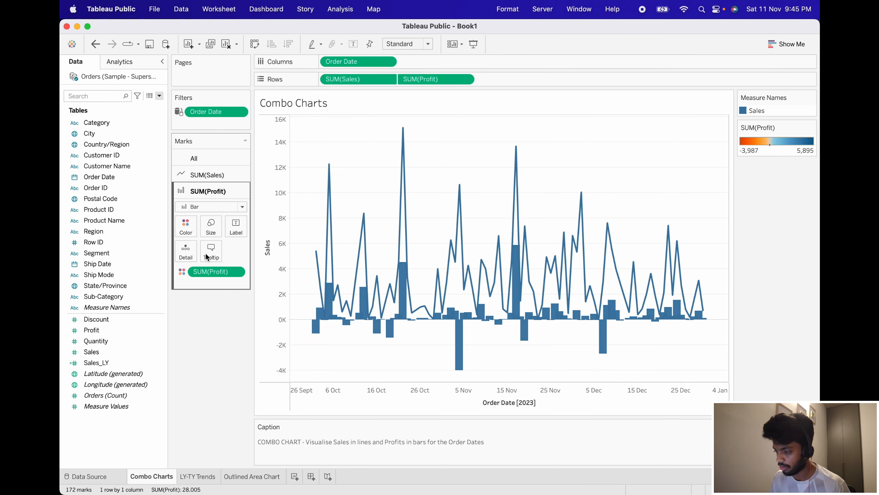
pyautogui.doubleClick(225, 271)
pyautogui.write('>0')
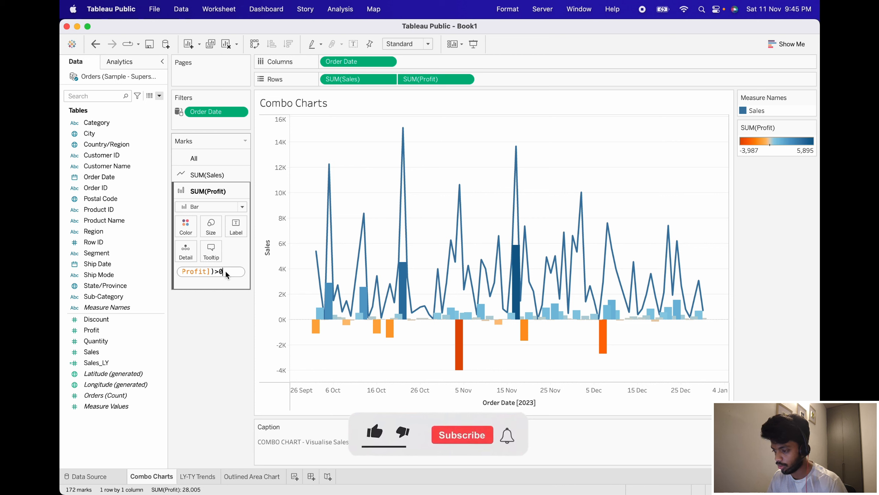
pyautogui.press('Return')
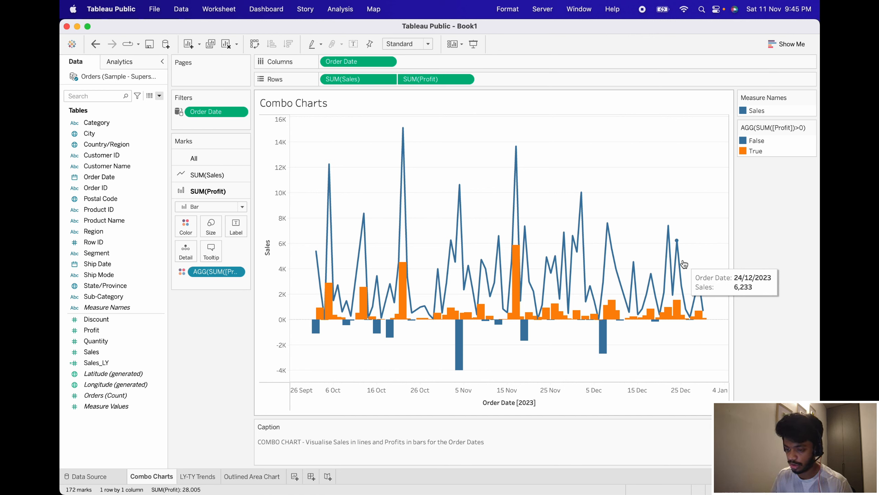
# - Convert the exact Order Date on Columns to discrete and inspect the sales and profit marks of individual dates
pyautogui.rightClick(611, 390)
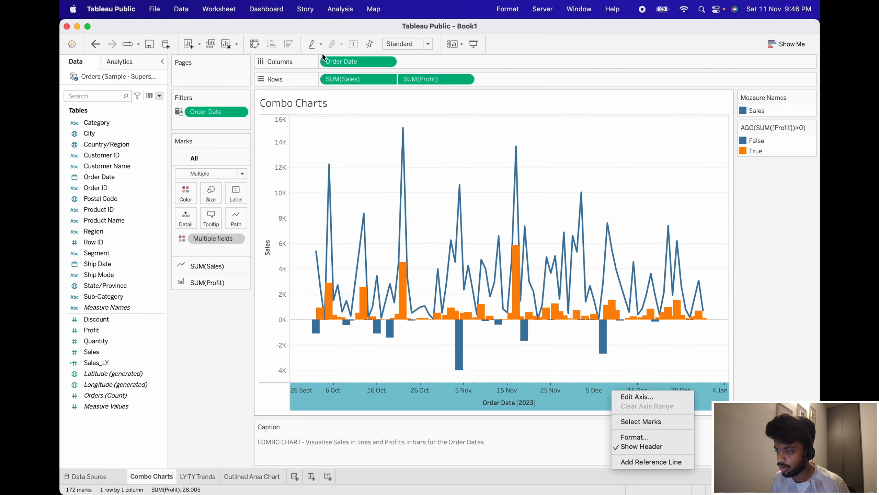
pyautogui.rightClick(342, 60)
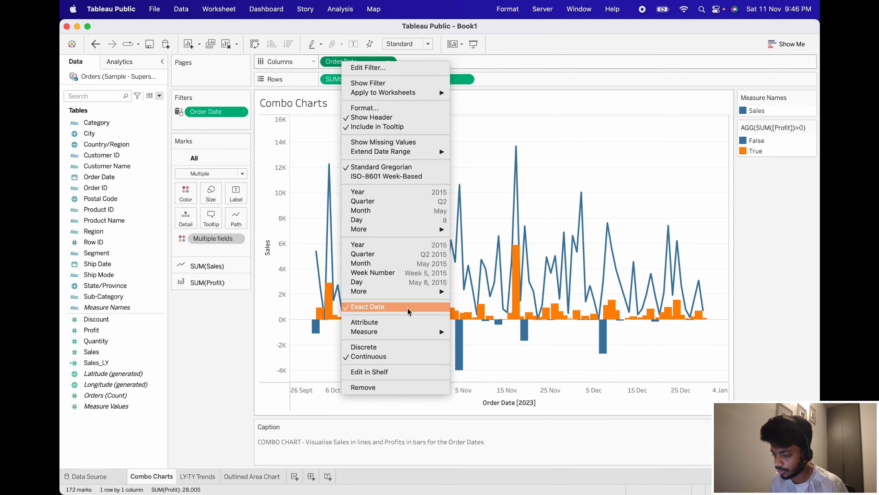
pyautogui.click(370, 347)
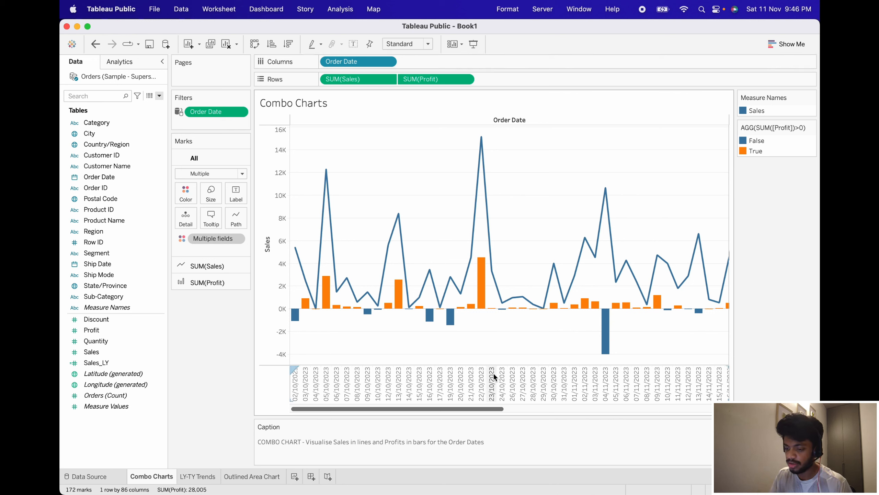
pyautogui.moveTo(606, 196)
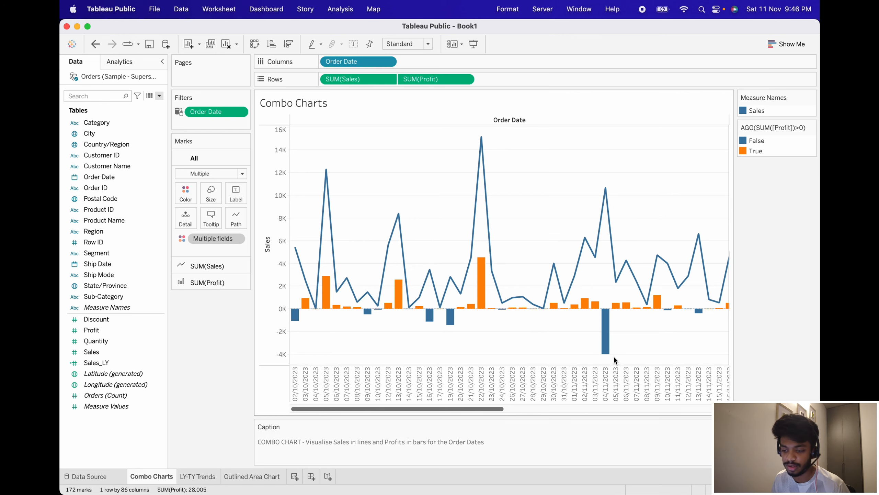
pyautogui.moveTo(609, 338)
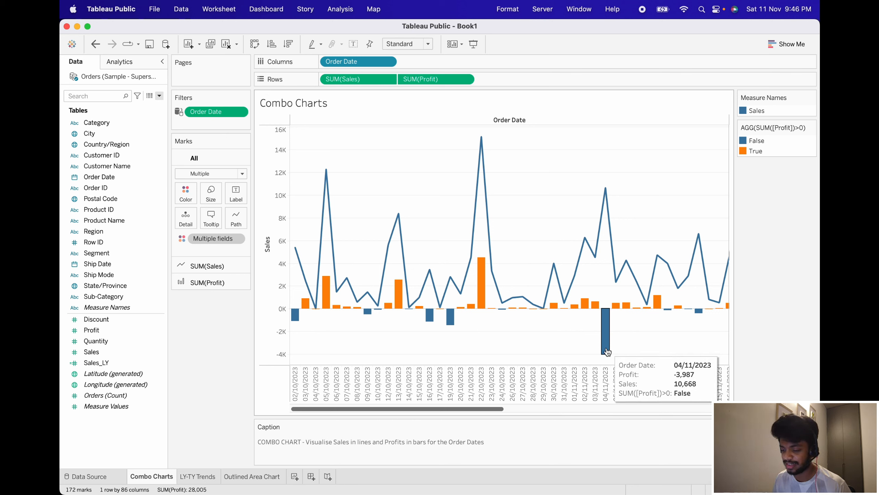
pyautogui.moveTo(480, 139)
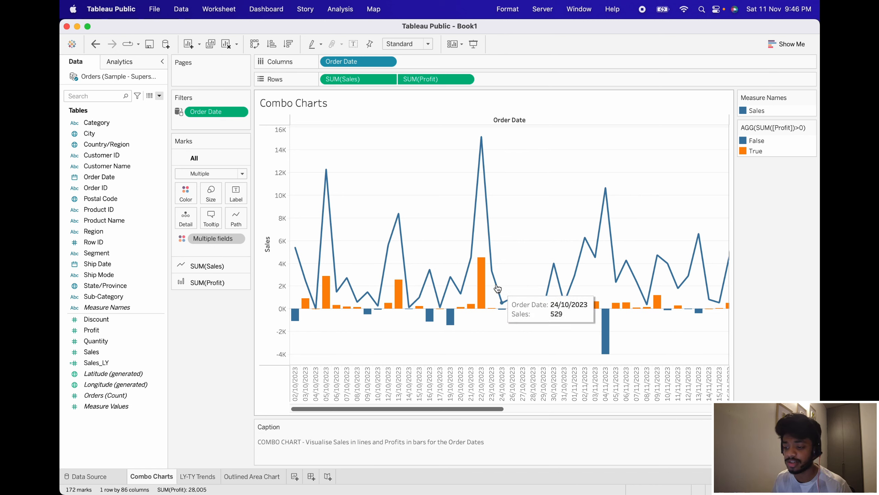
pyautogui.moveTo(484, 278)
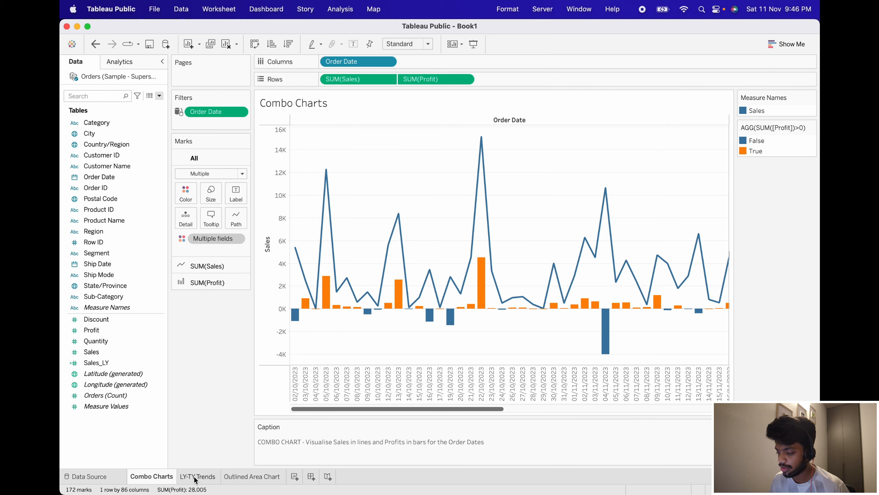
# - Add Order Date to Columns on the LY-TY Trends sheet and set it to Exact Date
pyautogui.click(194, 477)
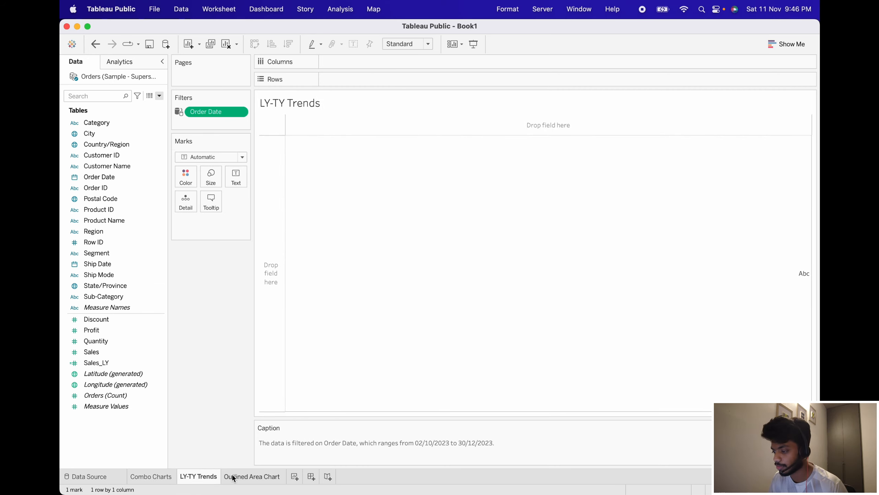
pyautogui.doubleClick(100, 176)
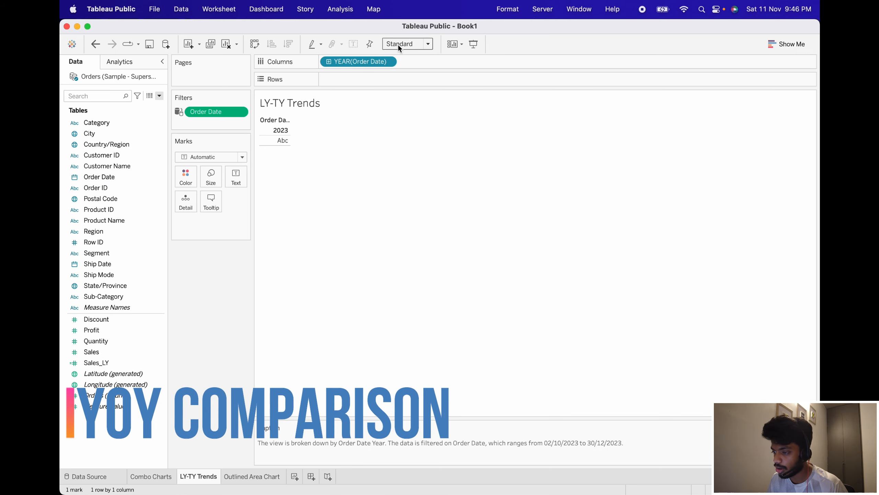
pyautogui.rightClick(346, 61)
pyautogui.click(381, 318)
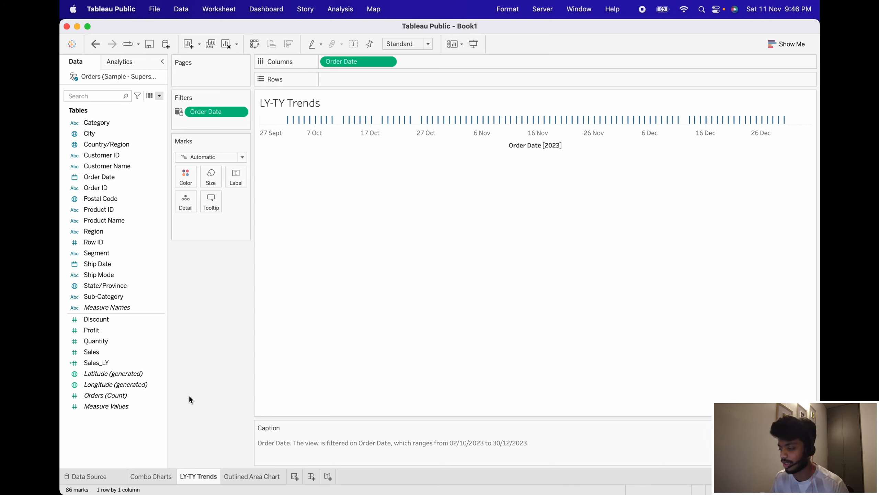
# - Add the Sales and Sales_LY measures to Rows on the LY-TY Trends sheet
pyautogui.doubleClick(99, 352)
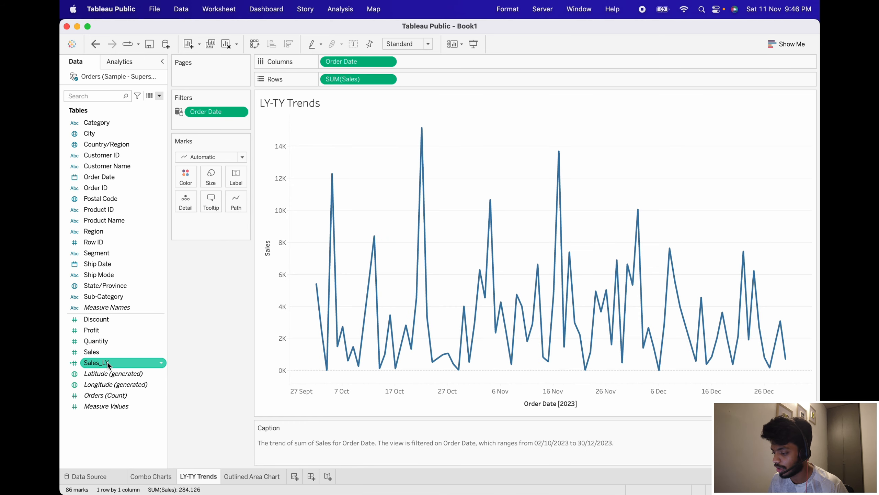
pyautogui.doubleClick(102, 364)
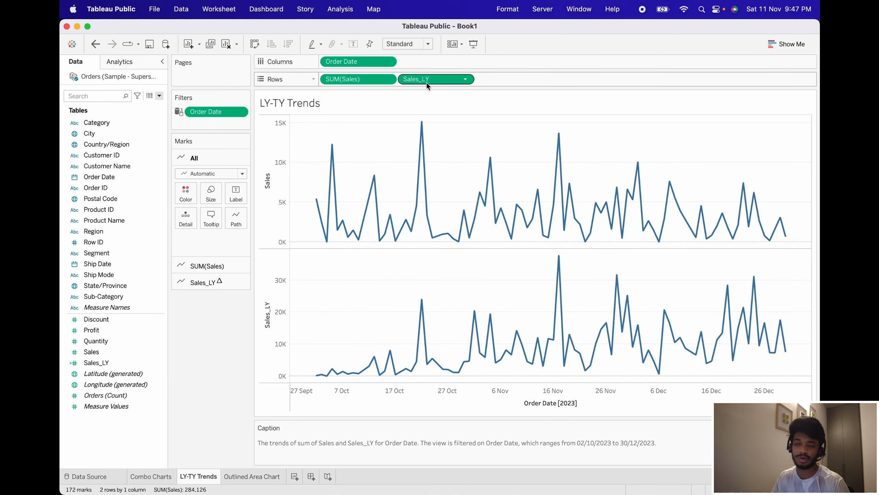
pyautogui.moveTo(427, 83)
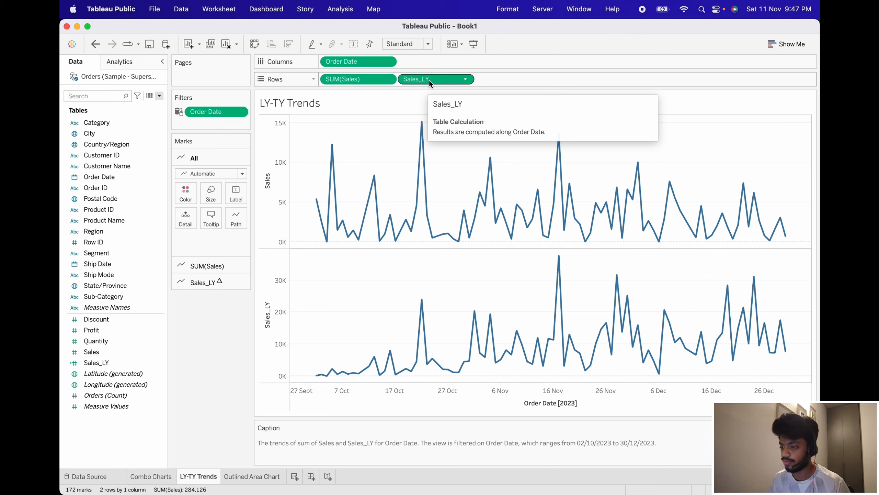
# - Combine Sales and Sales_LY into a dual-axis chart, synchronize the axes and hide the Sales_LY axis header
pyautogui.rightClick(429, 80)
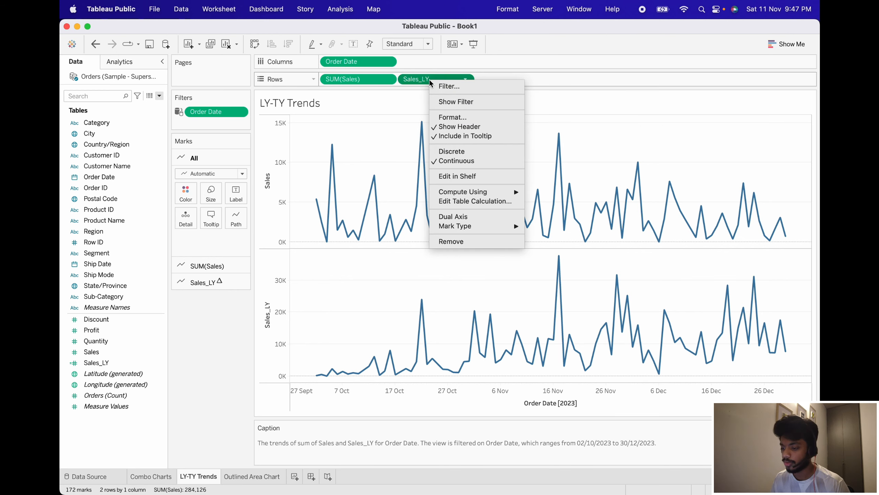
pyautogui.click(454, 215)
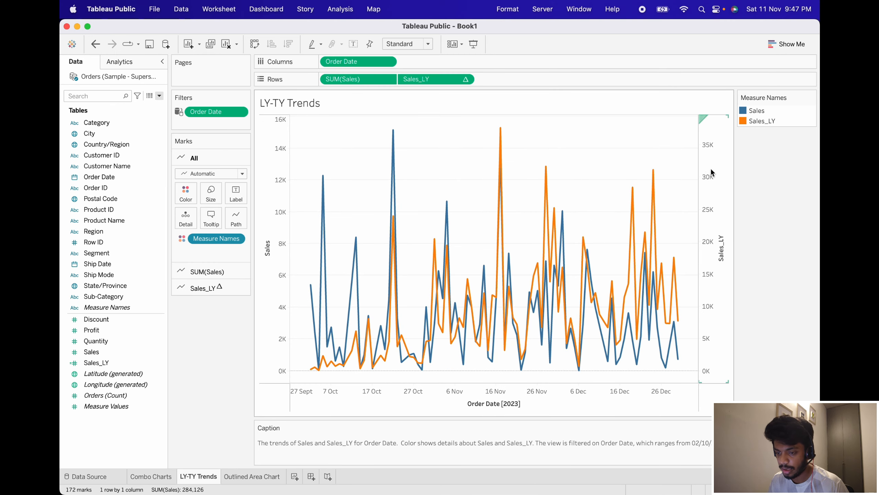
pyautogui.rightClick(711, 172)
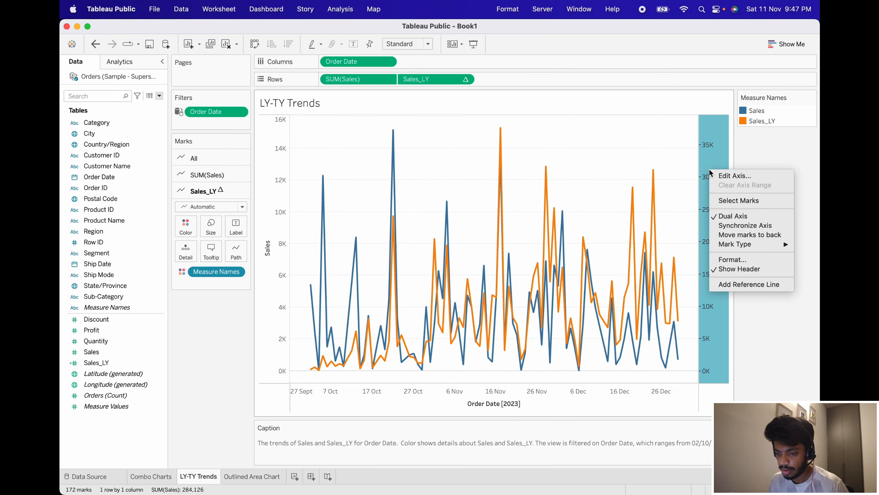
pyautogui.click(747, 226)
pyautogui.rightClick(713, 227)
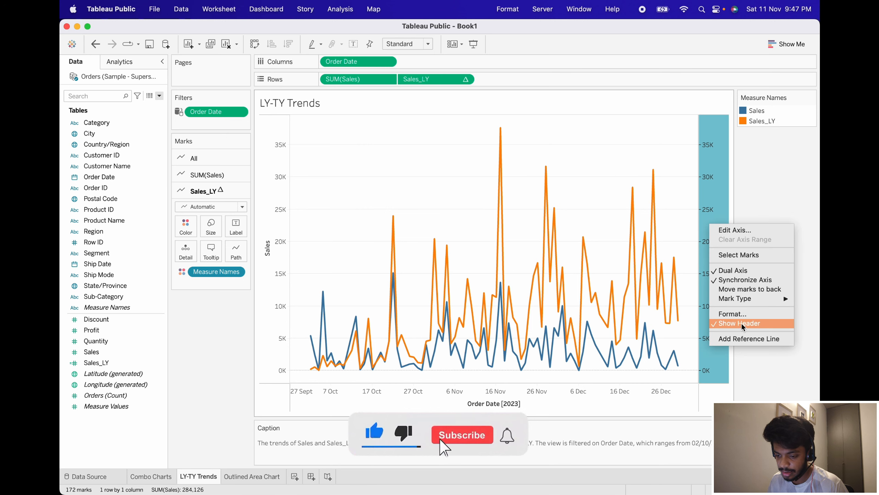
pyautogui.click(742, 325)
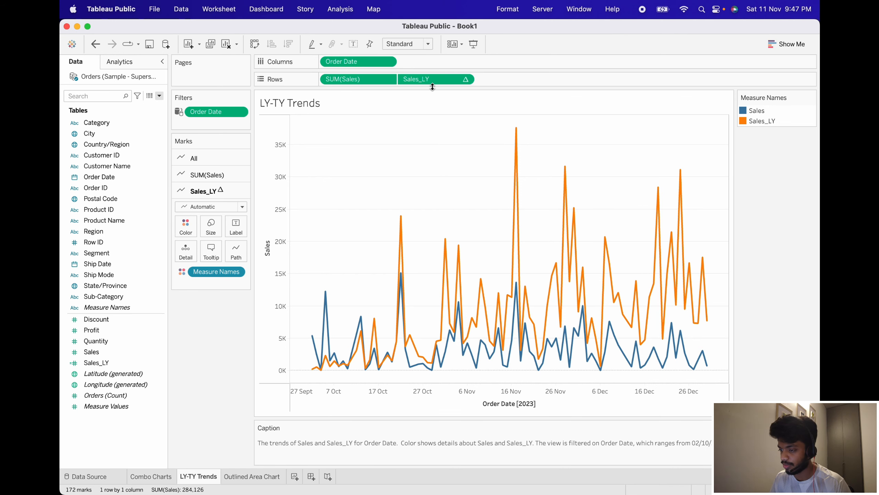
# - Label the Sales_LY line with Sales_LY and the Sales line with SUM(Sales), and place the Measure Names legend below the Marks card
pyautogui.moveTo(431, 81); pyautogui.dragTo(237, 220)
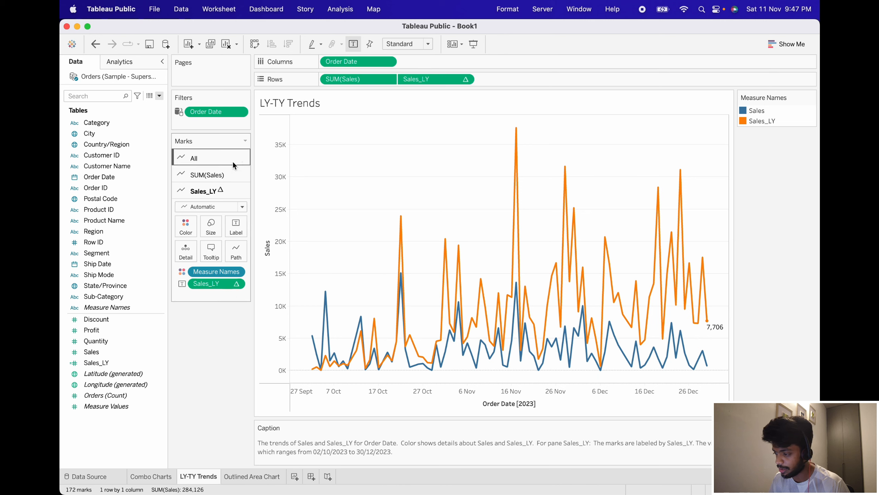
pyautogui.click(208, 175)
pyautogui.moveTo(358, 84); pyautogui.dragTo(228, 205)
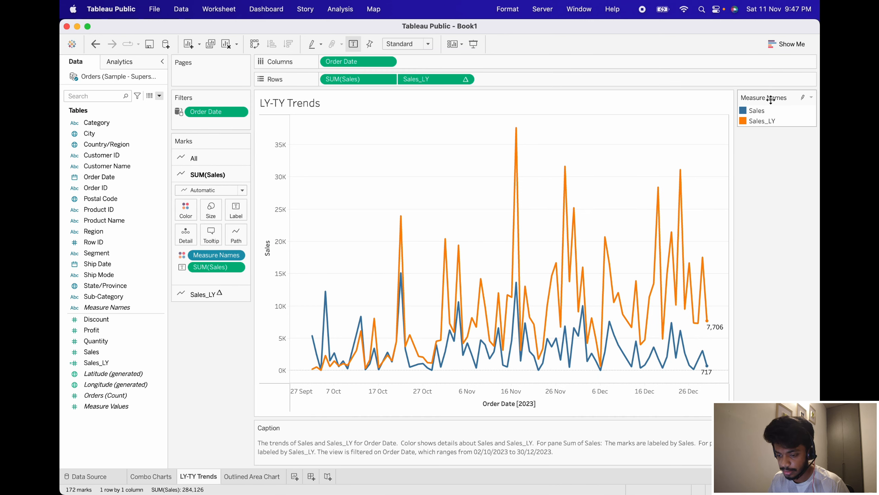
pyautogui.moveTo(157, 402); pyautogui.dragTo(228, 332)
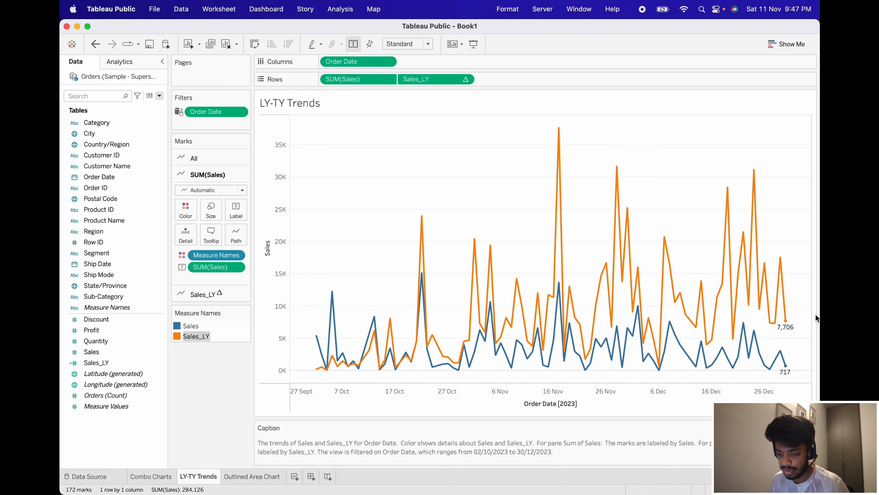
pyautogui.moveTo(786, 331)
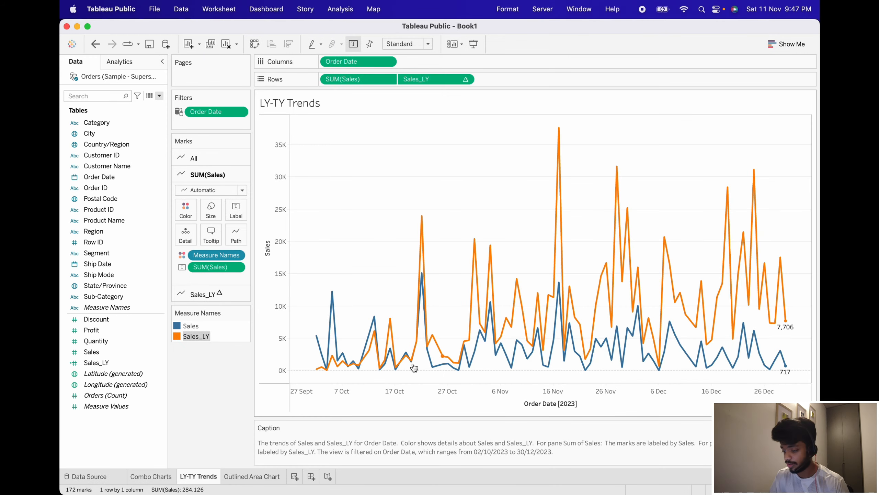
# - On the Outlined Area Chart sheet, plot Profit against Order Date set to Exact Date
pyautogui.click(245, 477)
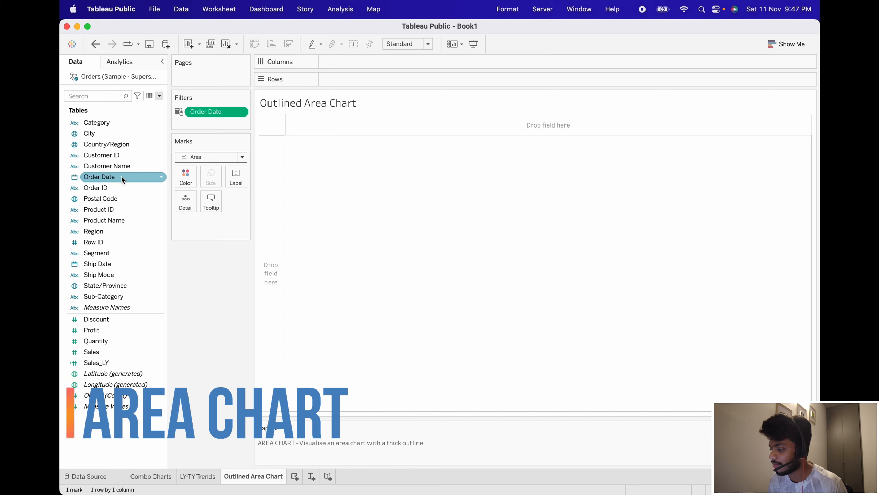
pyautogui.doubleClick(106, 178)
pyautogui.rightClick(373, 66)
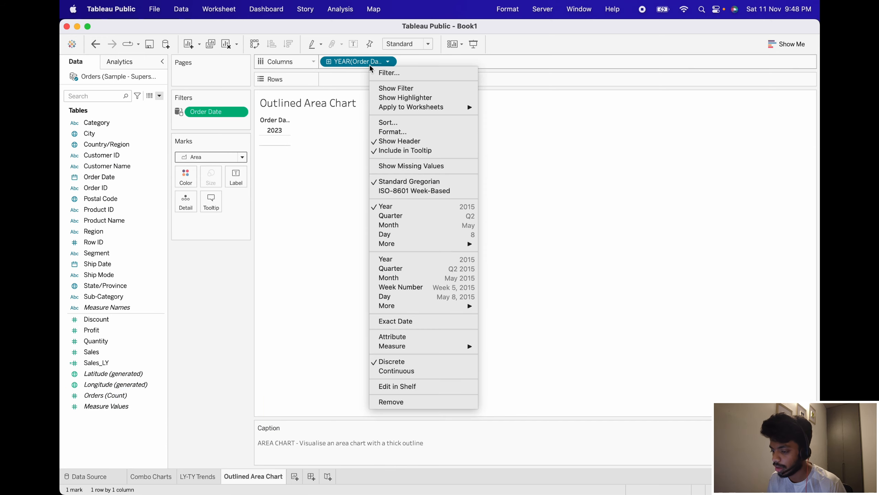
pyautogui.click(412, 319)
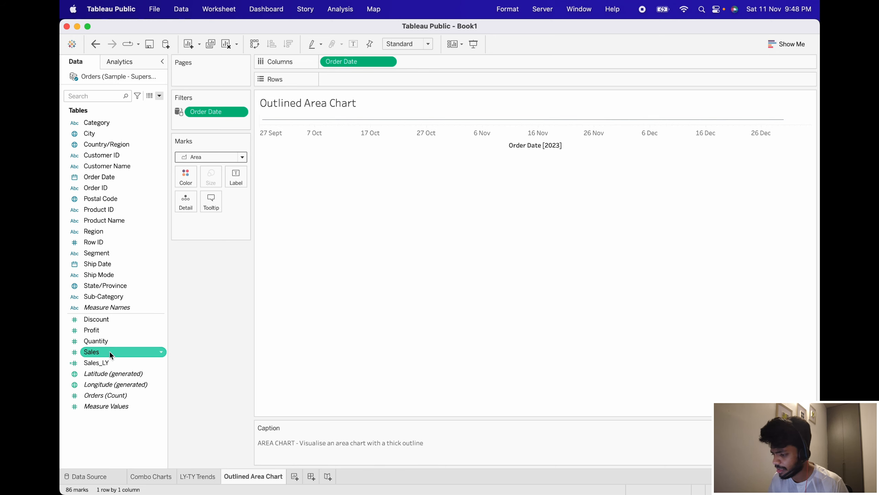
pyautogui.doubleClick(98, 330)
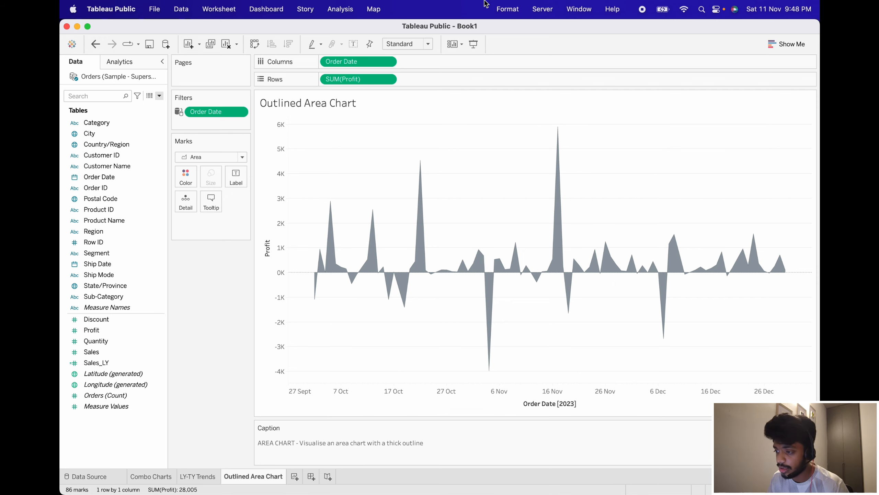
# - Duplicate SUM(Profit) on Rows and combine both copies into a dual-axis chart
pyautogui.moveTo(344, 86); pyautogui.dragTo(455, 84)
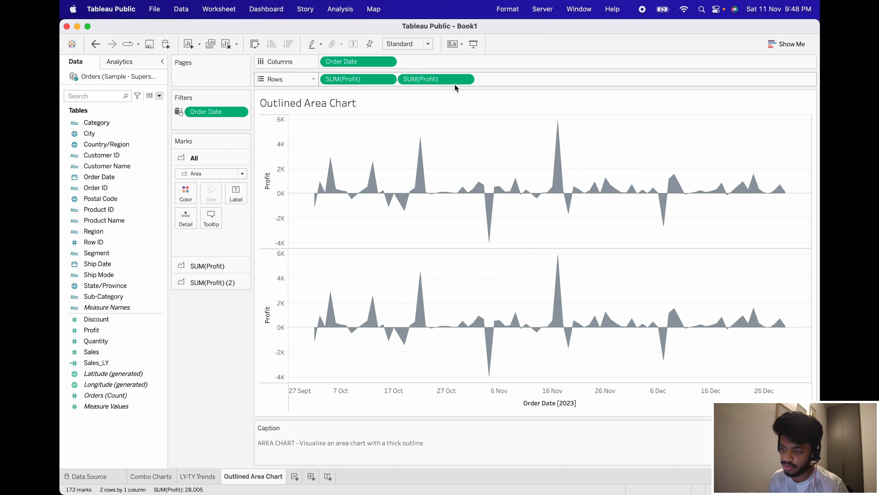
pyautogui.rightClick(426, 80)
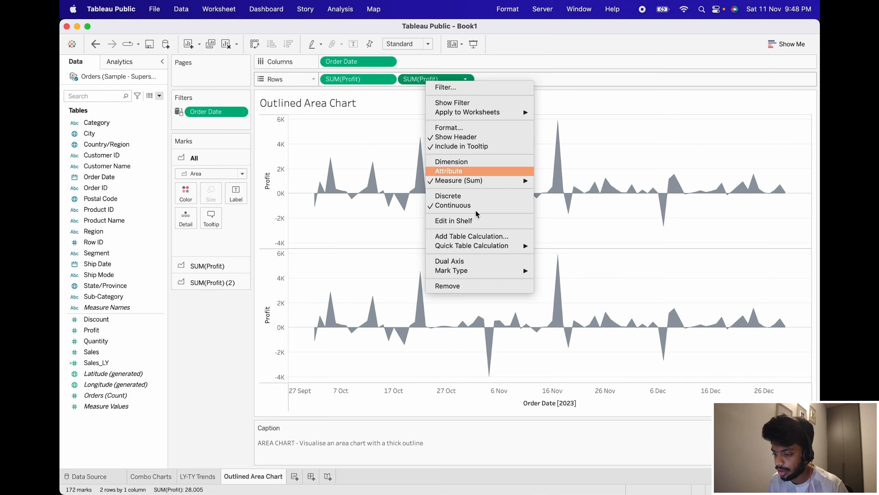
pyautogui.click(458, 261)
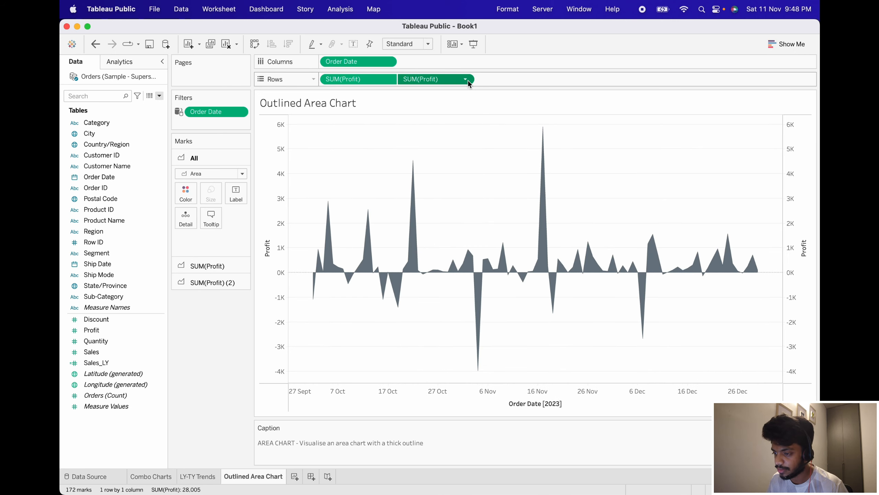
# - Synchronize the secondary Profit axis with the primary one and hide its header
pyautogui.rightClick(797, 181)
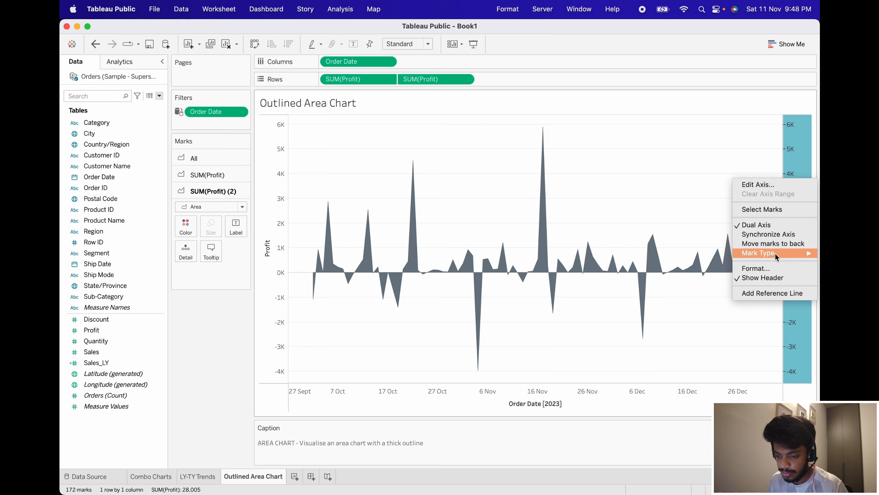
pyautogui.click(769, 236)
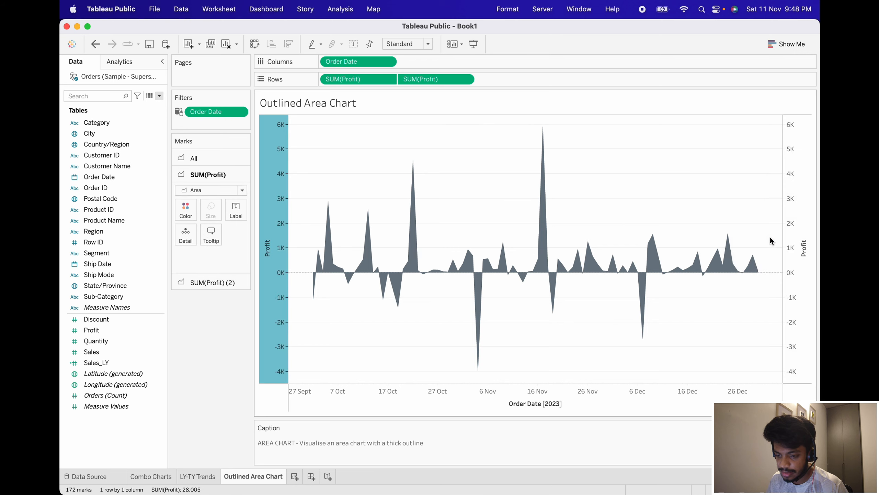
pyautogui.rightClick(789, 205)
pyautogui.click(761, 306)
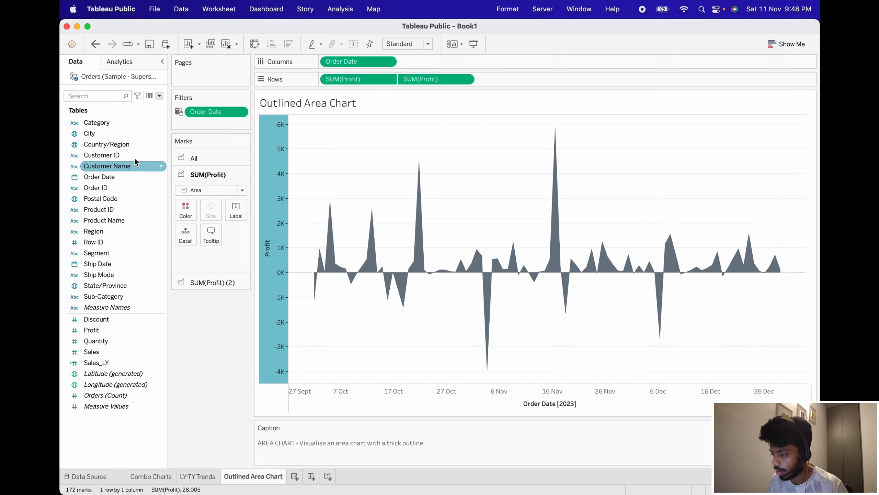
# - Change the mark type of the first SUM(Profit) to Line, keeping SUM(Profit) (2) as Area
pyautogui.click(195, 176)
pyautogui.click(221, 175)
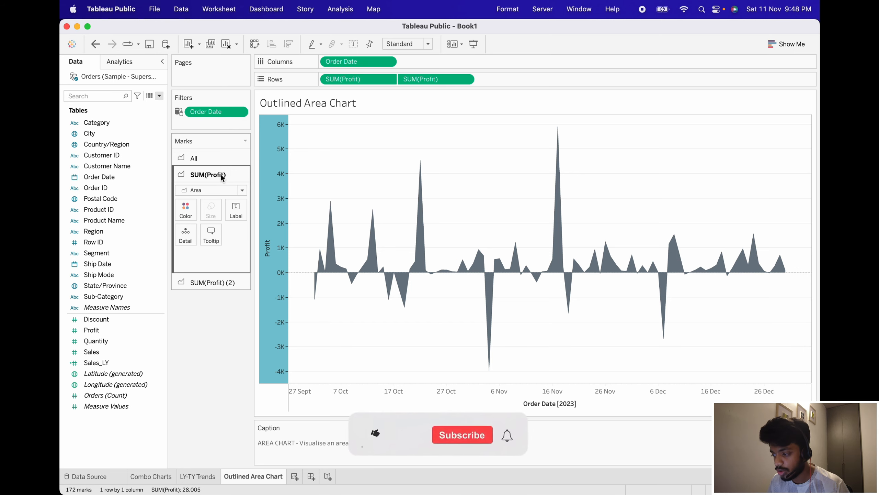
pyautogui.click(208, 191)
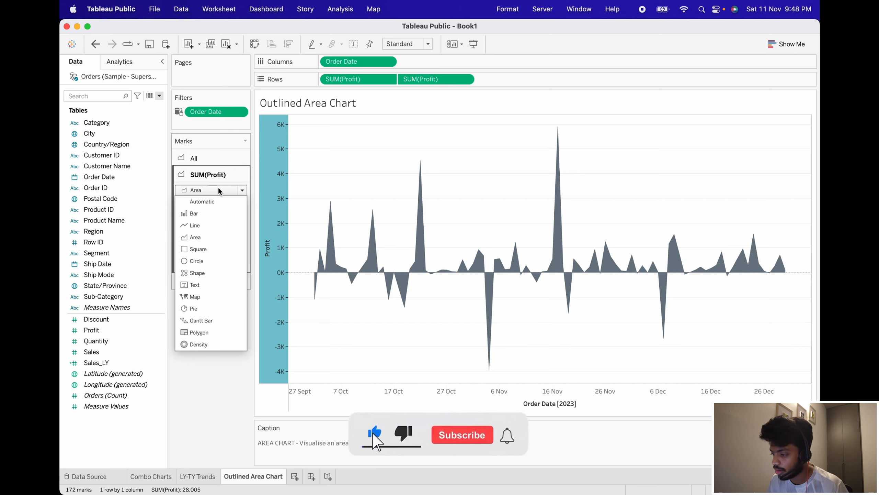
pyautogui.click(194, 225)
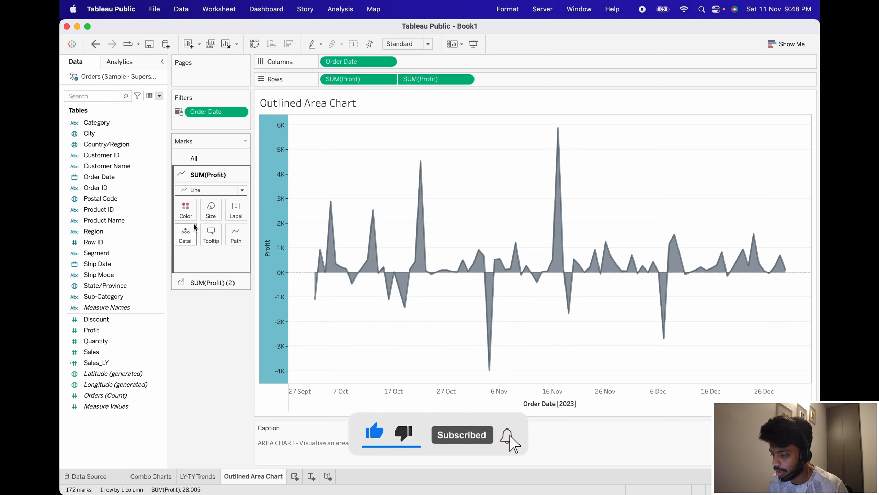
pyautogui.click(202, 283)
pyautogui.click(205, 176)
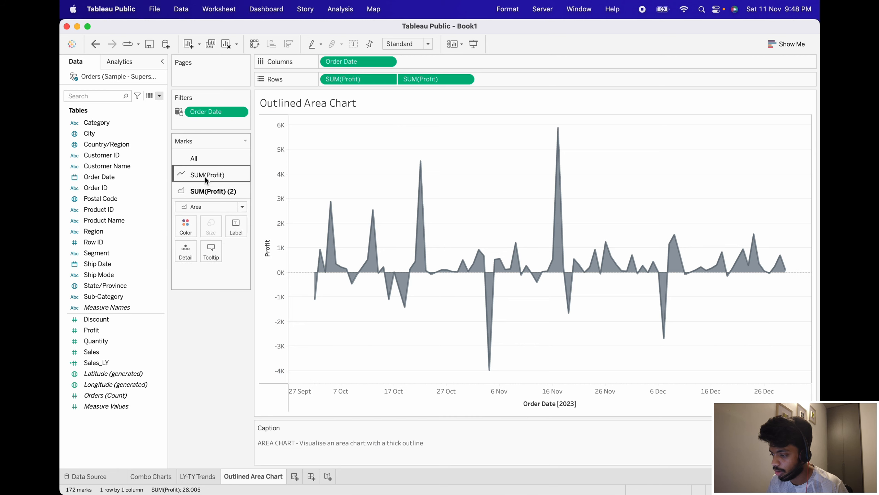